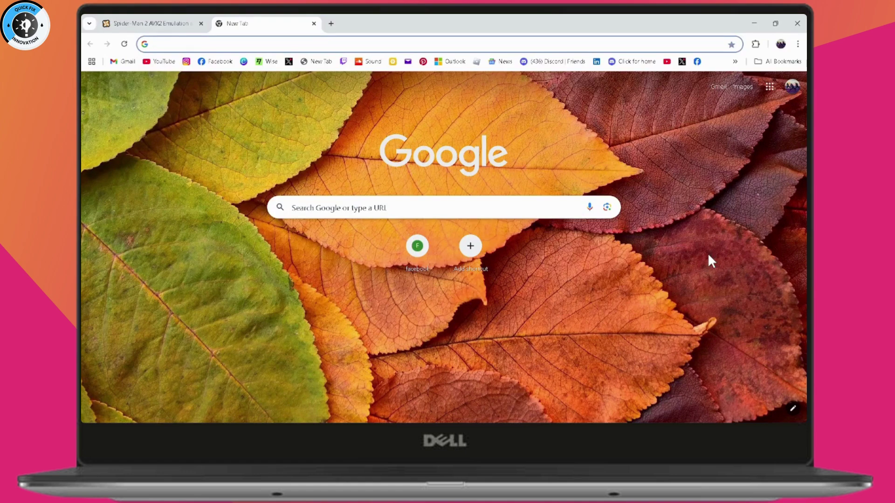
Step: On the Spider-Man 2 AVX2 Emulation mod page, manually download the v1.0 zip from Main files
click(147, 17)
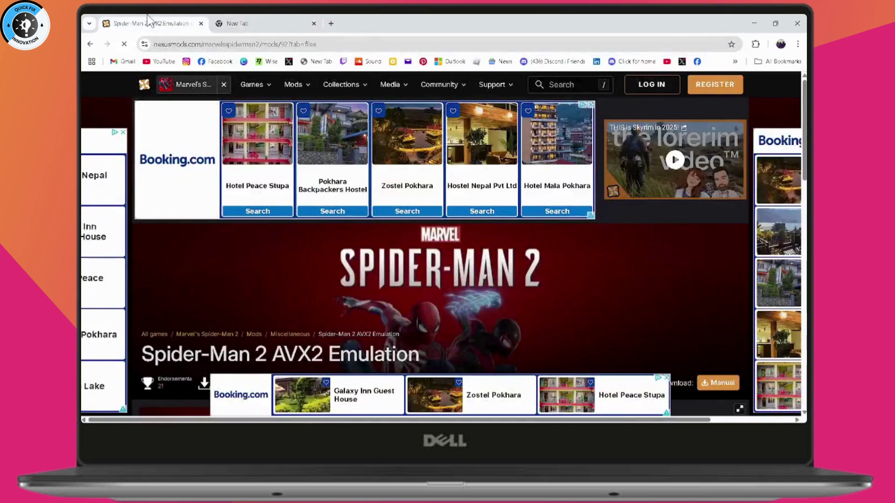
scroll(433, 274, down, 2)
scroll(433, 275, down, 2)
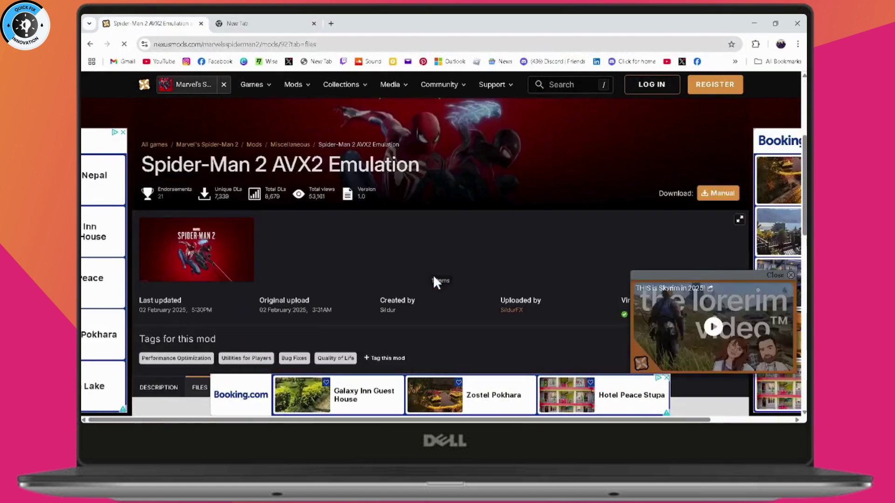
scroll(432, 275, down, 2)
scroll(432, 274, down, 2)
scroll(428, 265, down, 2)
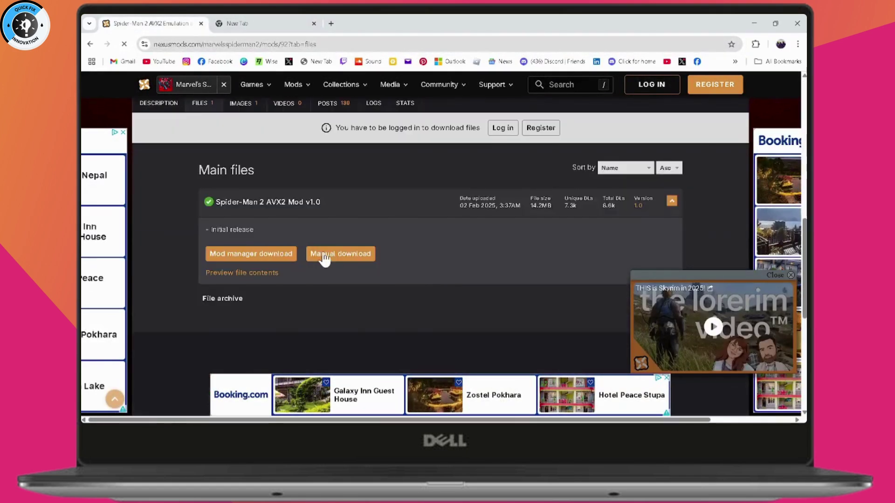
click(339, 258)
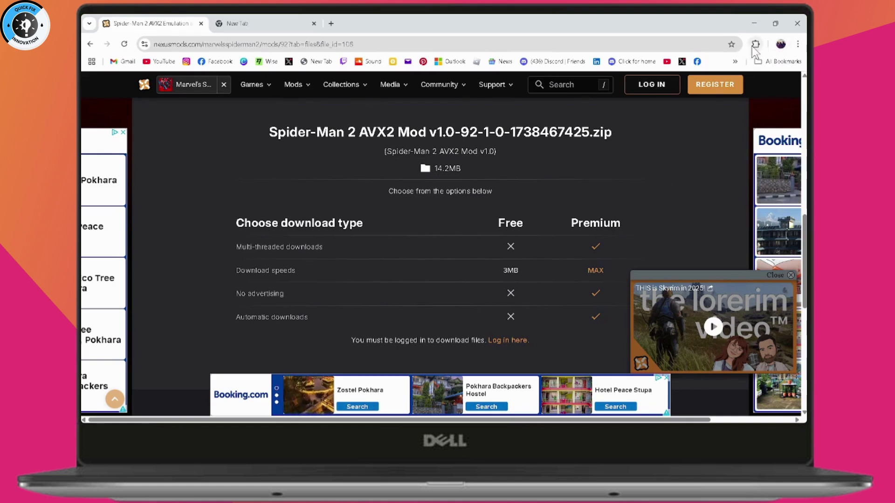
Step: Open Chrome's Downloads page from the three-dot menu, then return to the New Tab tab
click(797, 44)
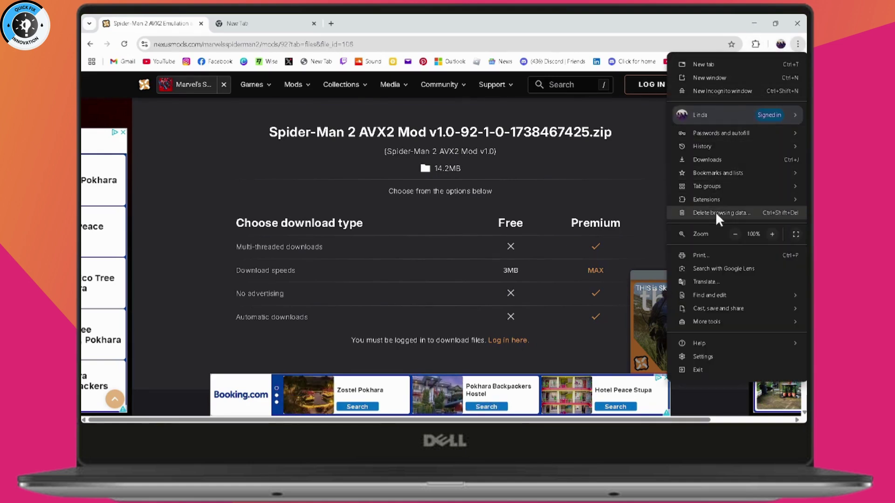
click(714, 158)
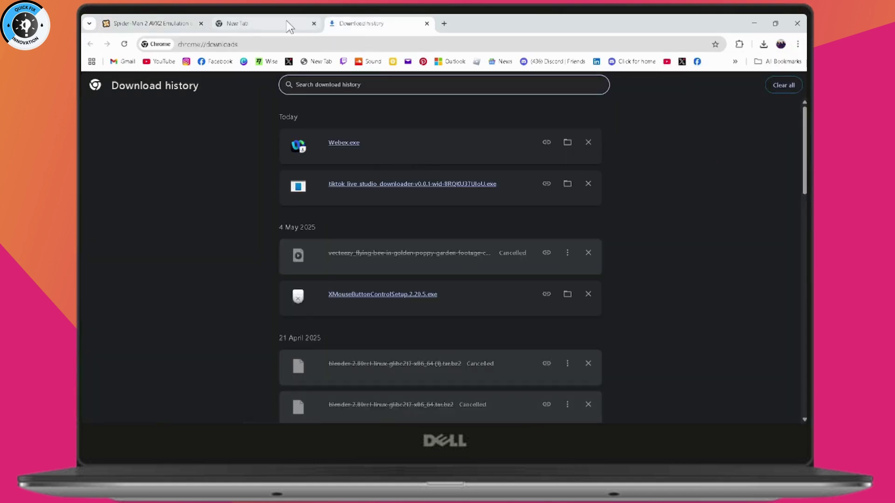
click(286, 24)
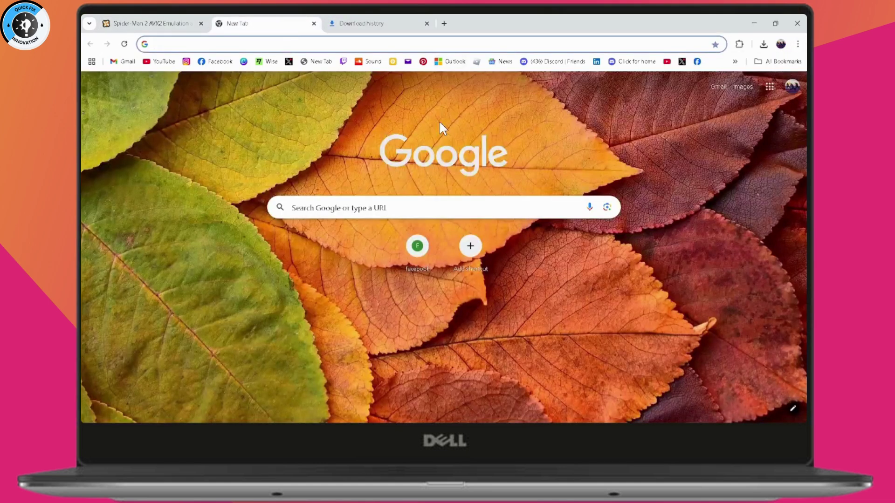
Step: In File Explorer, go to Local Disk (C:) and open the Program Files folder
click(233, 416)
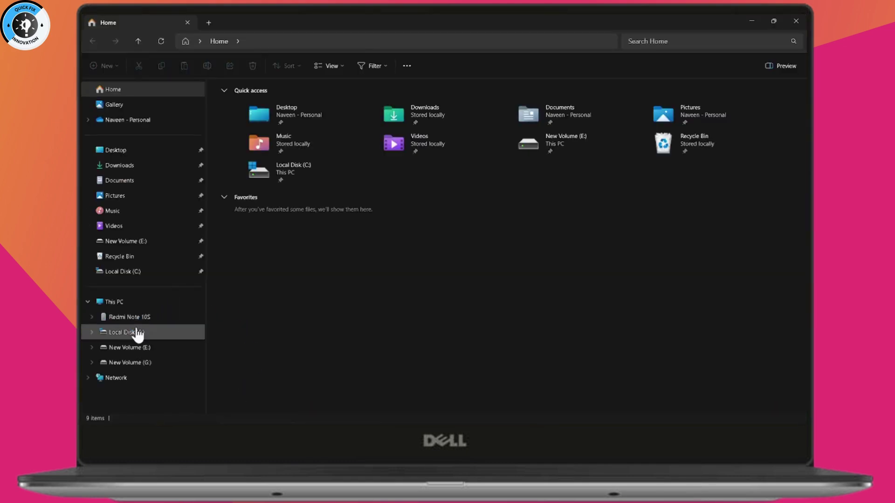
click(138, 333)
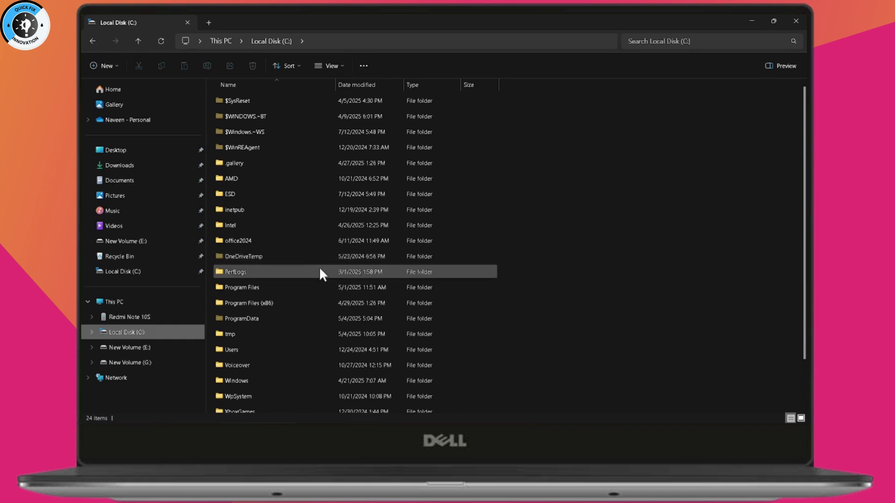
scroll(318, 269, down, 2)
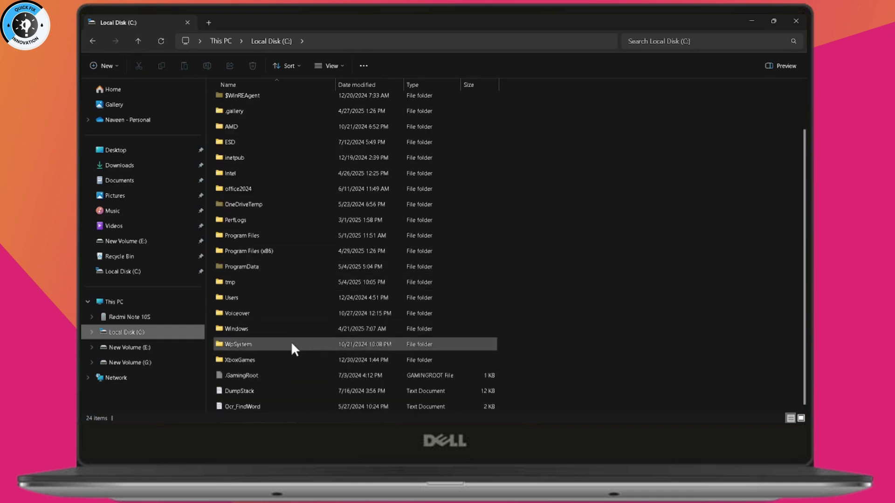
scroll(273, 241, up, 2)
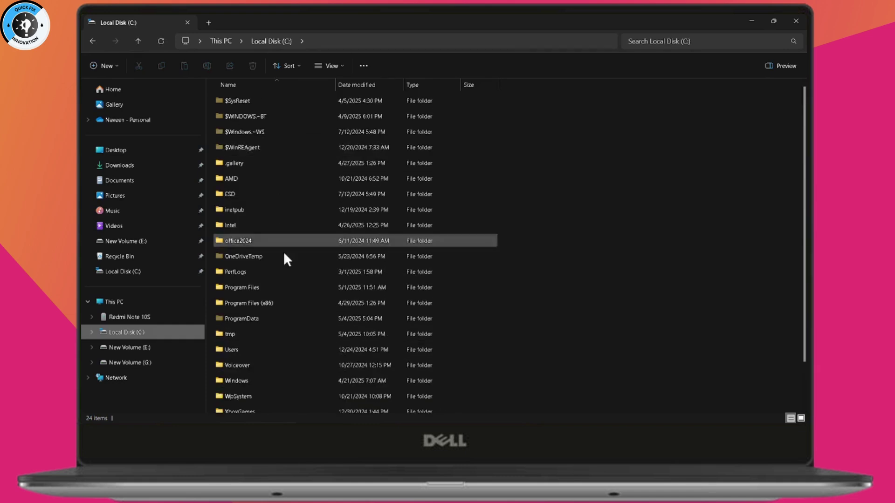
double_click(290, 288)
click(129, 168)
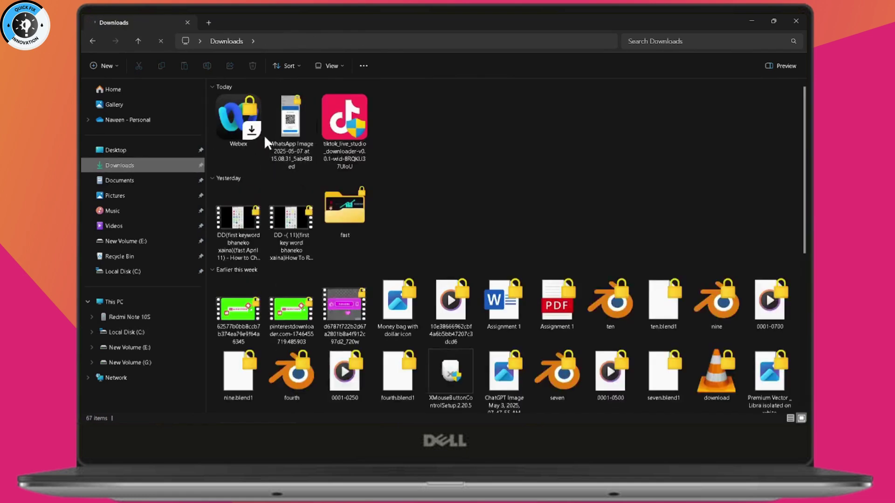
drag(397, 152, 221, 146)
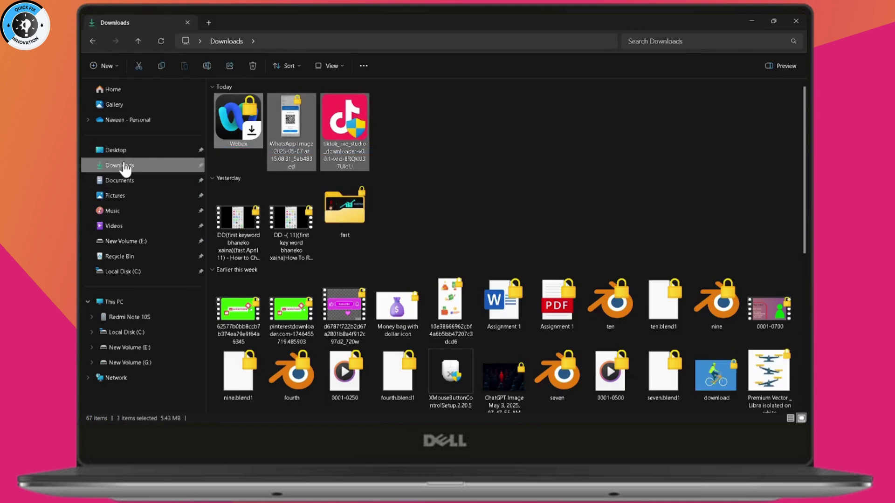
click(93, 40)
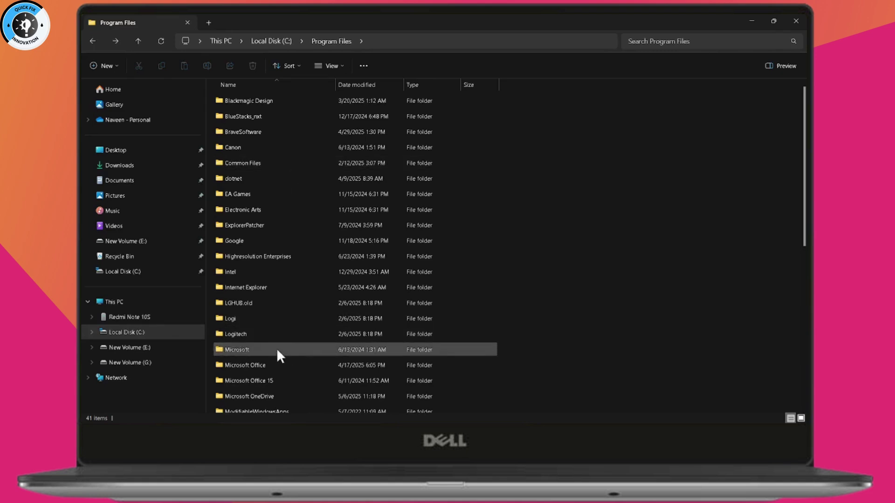
Step: Dismiss the file list's context menu and close the File Explorer window to show the desktop
right_click(283, 321)
click(552, 286)
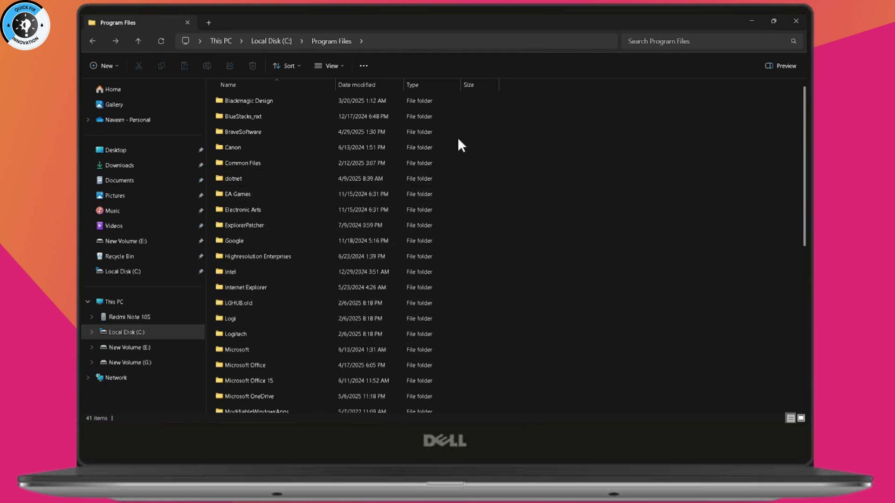
click(796, 21)
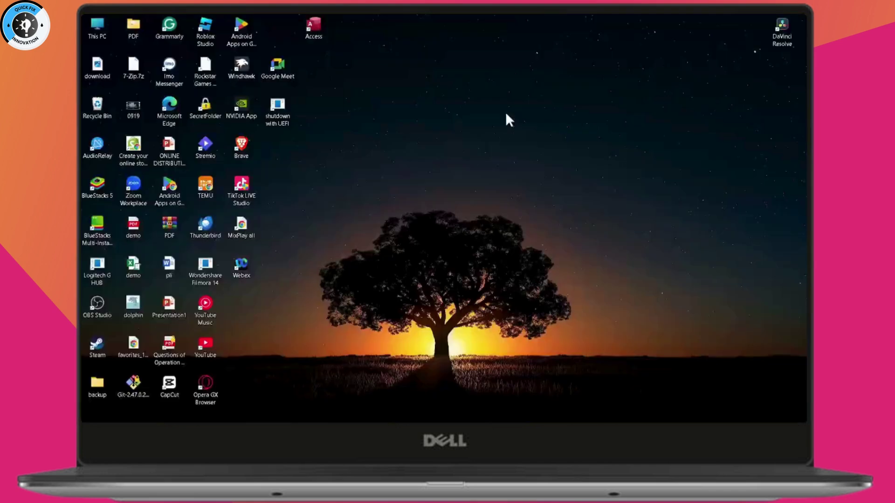